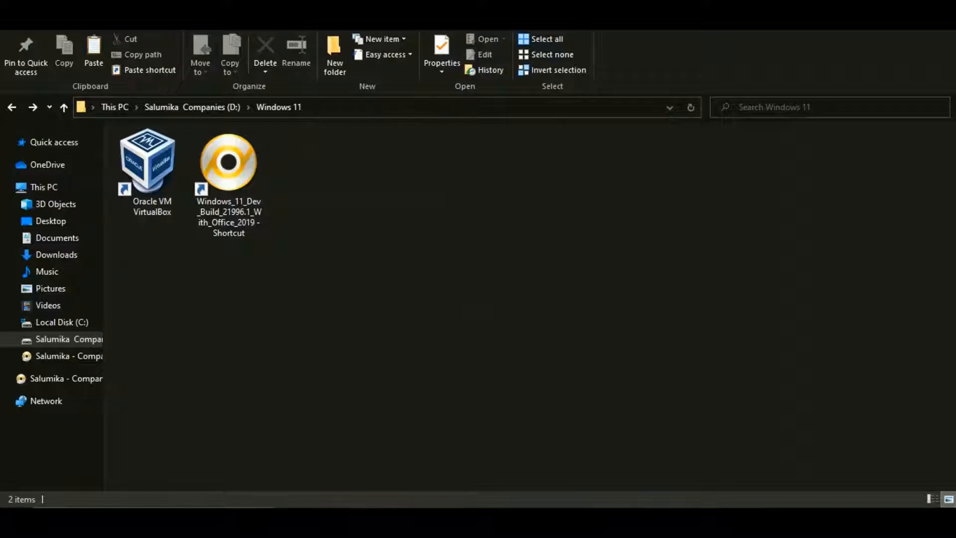
Launch Oracle VM VirtualBox from its shortcut in the Windows 11 folder
click(229, 183)
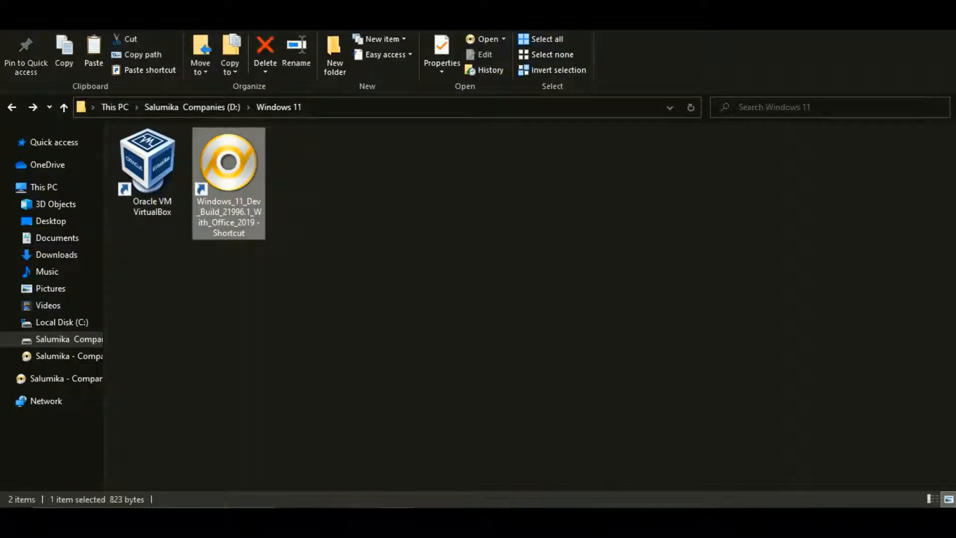
click(204, 264)
click(152, 174)
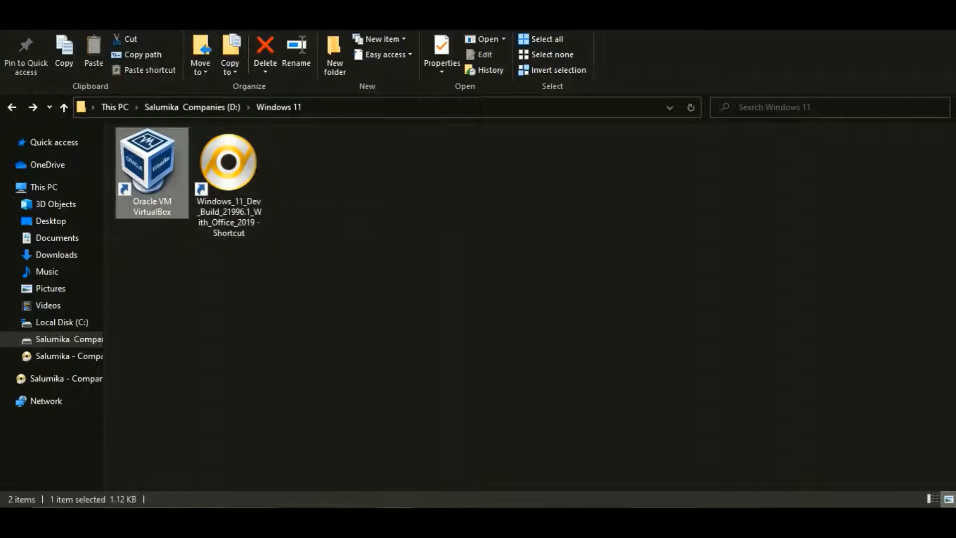
click(164, 264)
click(152, 173)
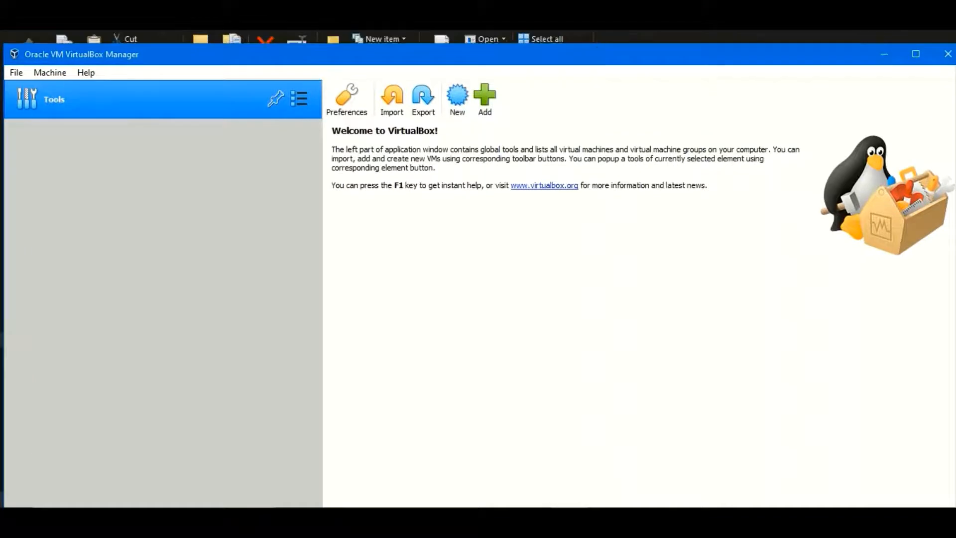
Narrow the VirtualBox Manager window and move it over the middle of the file listing so it fits fully on screen
drag(64, 58, 84, 59)
drag(25, 164, 268, 164)
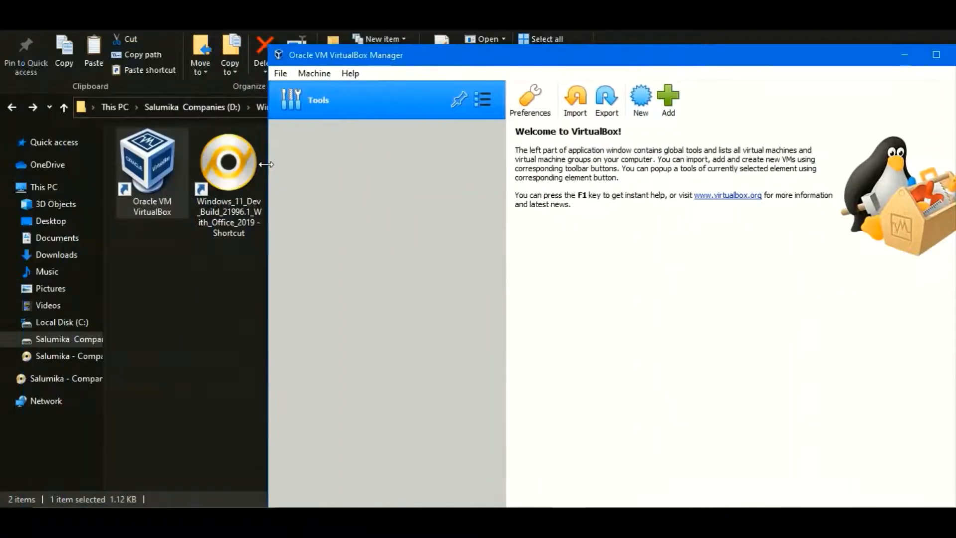
drag(541, 67, 382, 52)
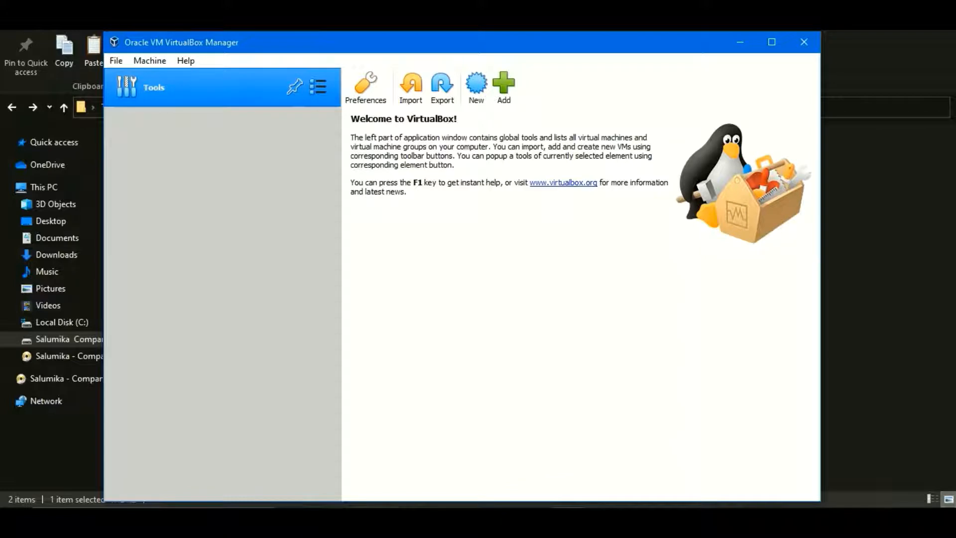
Start creating a virtual machine named Windows 11 with the type Microsoft Windows
click(150, 61)
mouse_move(116, 60)
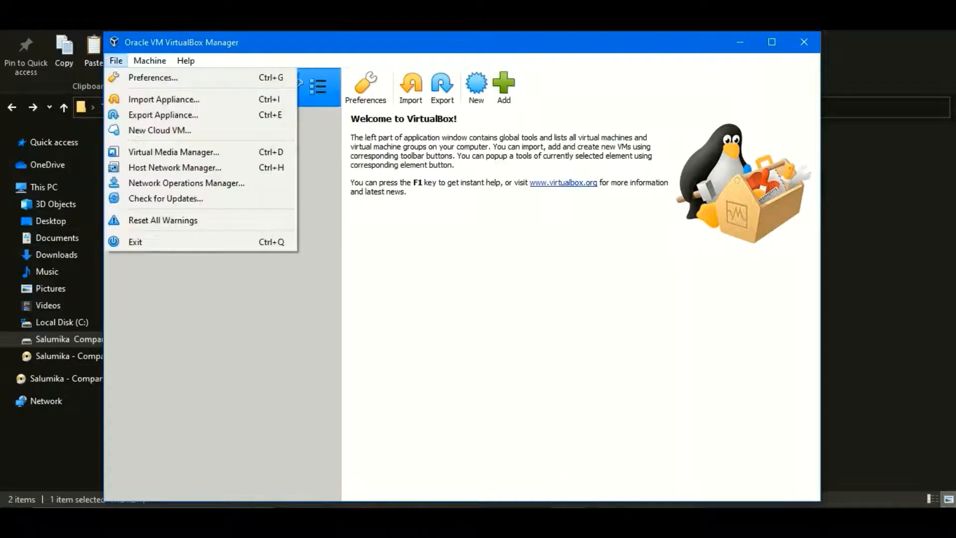
mouse_move(150, 60)
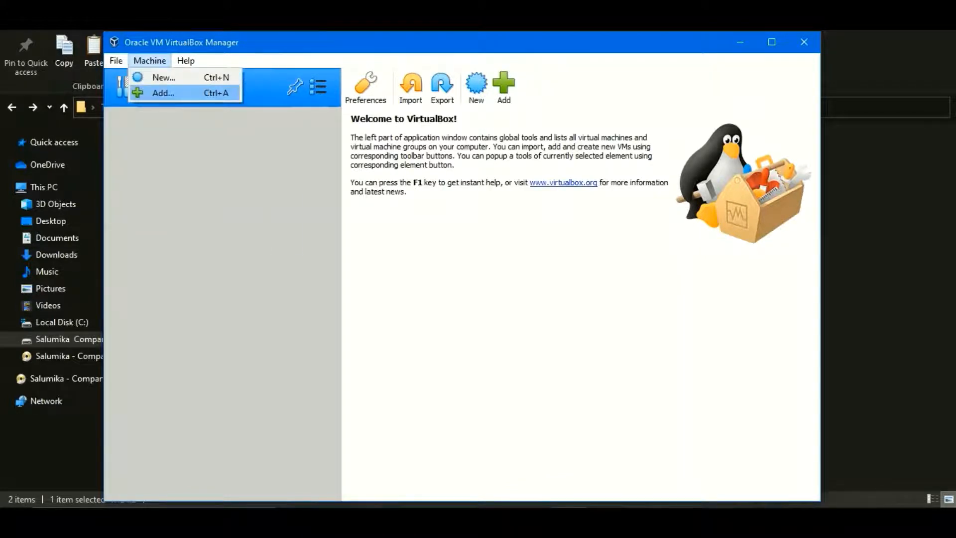
click(164, 77)
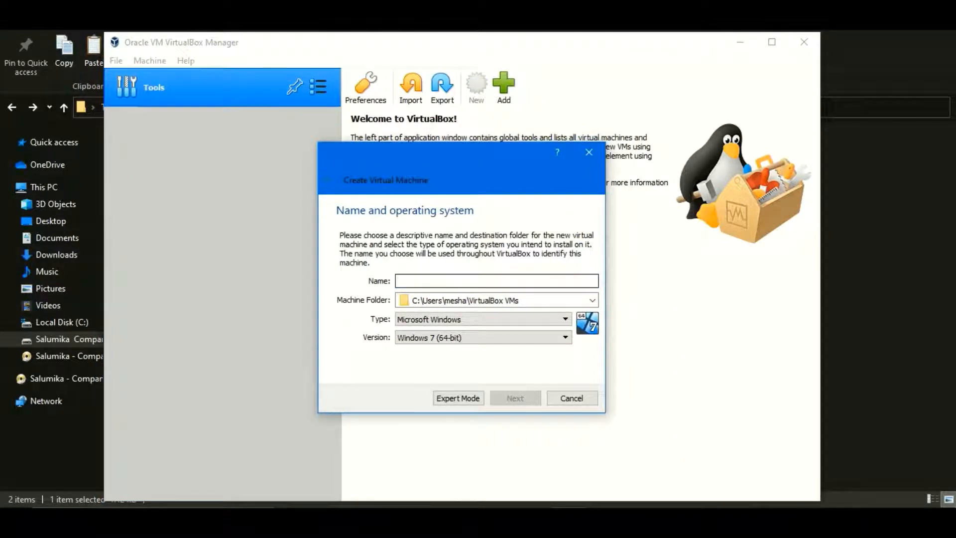
text(Windows 11)
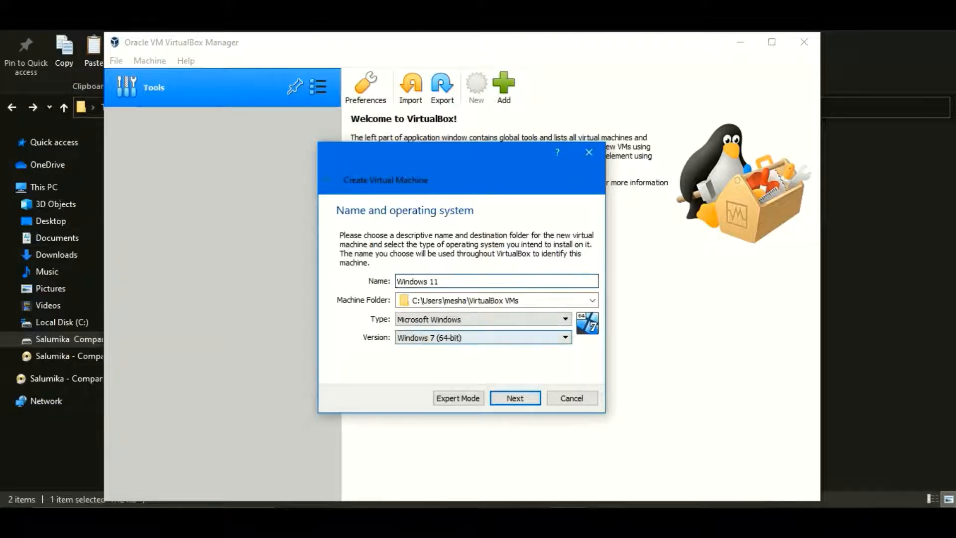
click(518, 319)
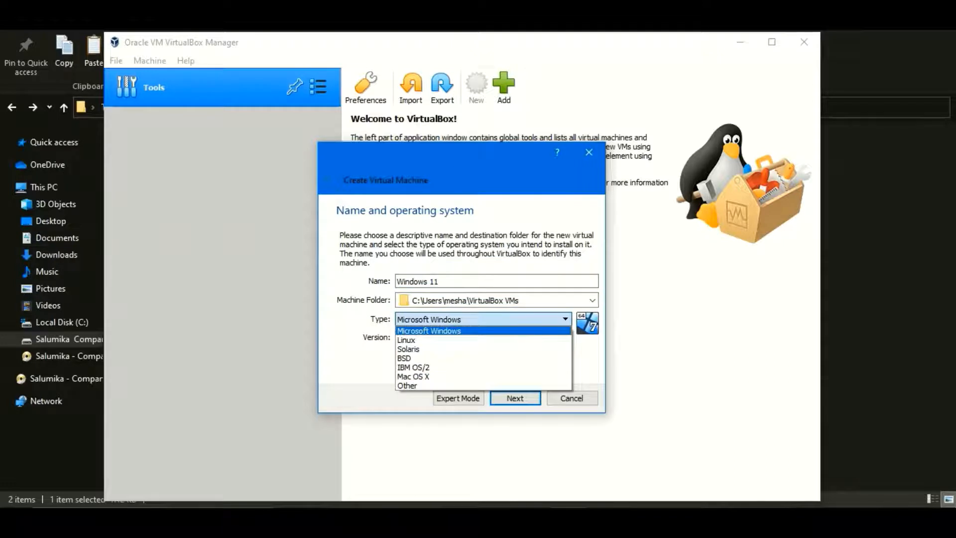
click(483, 331)
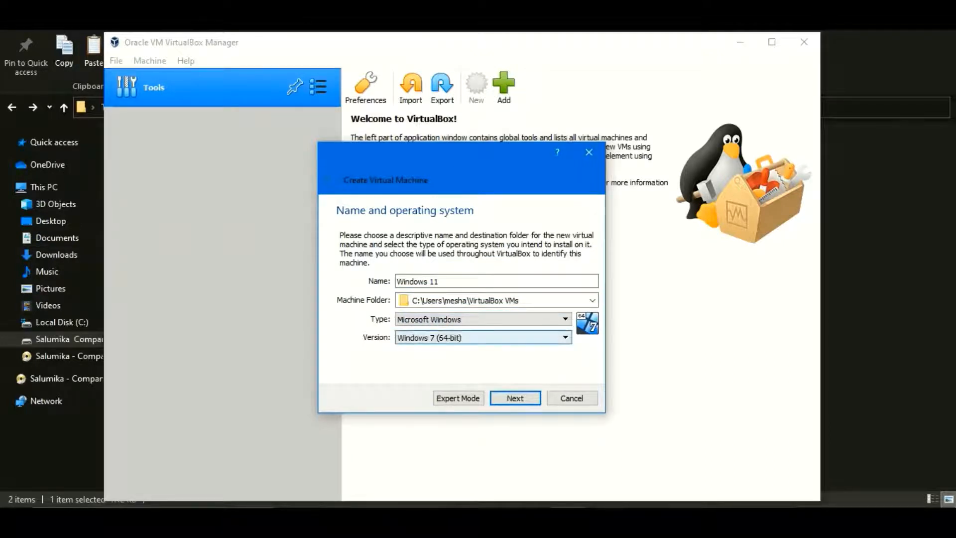
click(482, 337)
scroll(478, 388, down, 3)
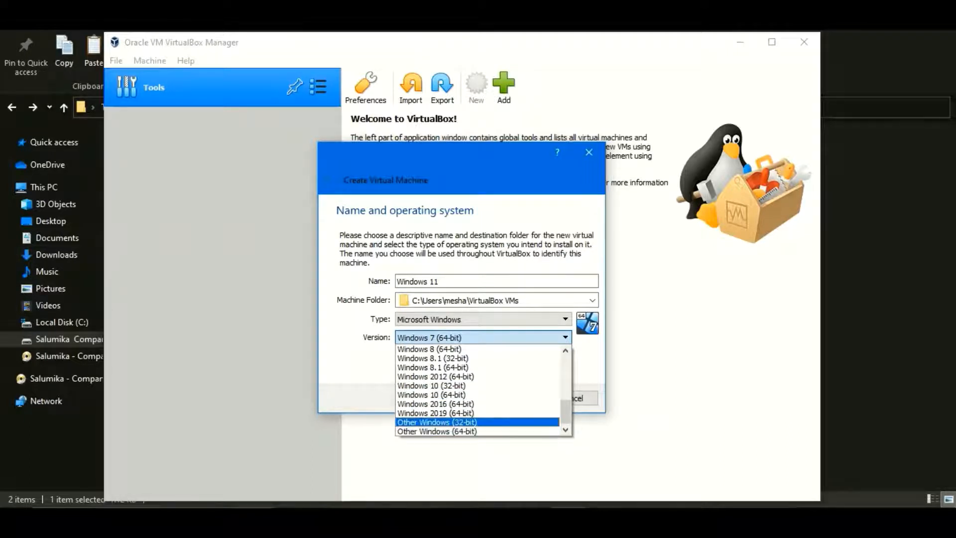
key(Escape)
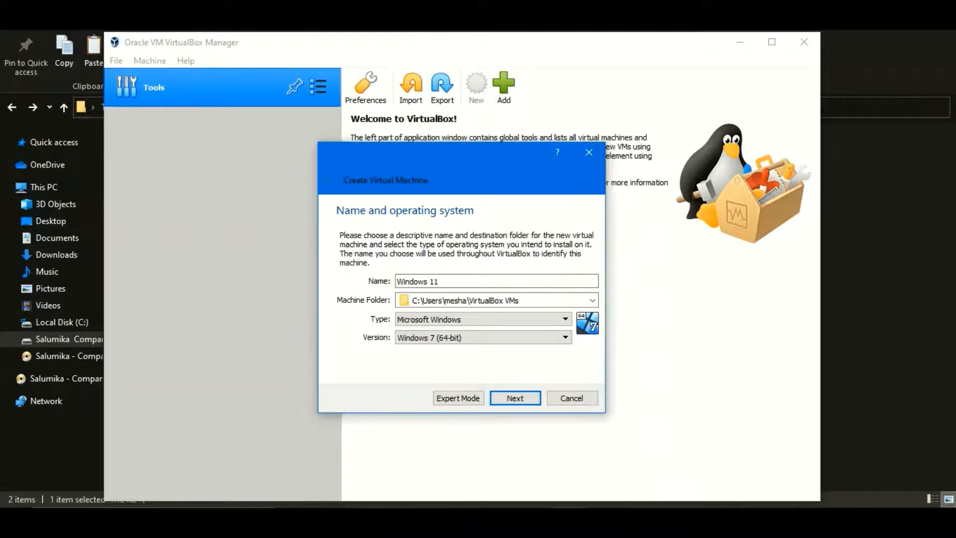
click(47, 165)
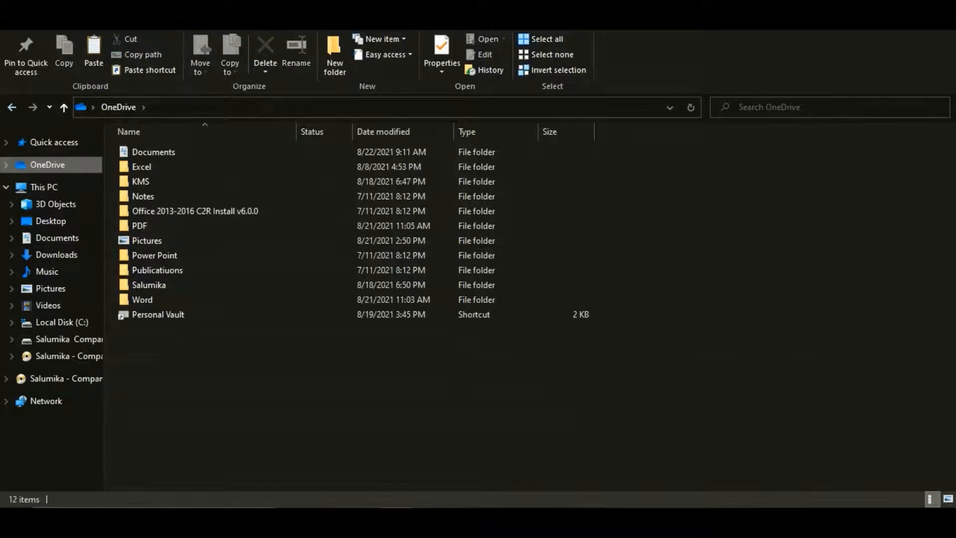
key(alt+Left)
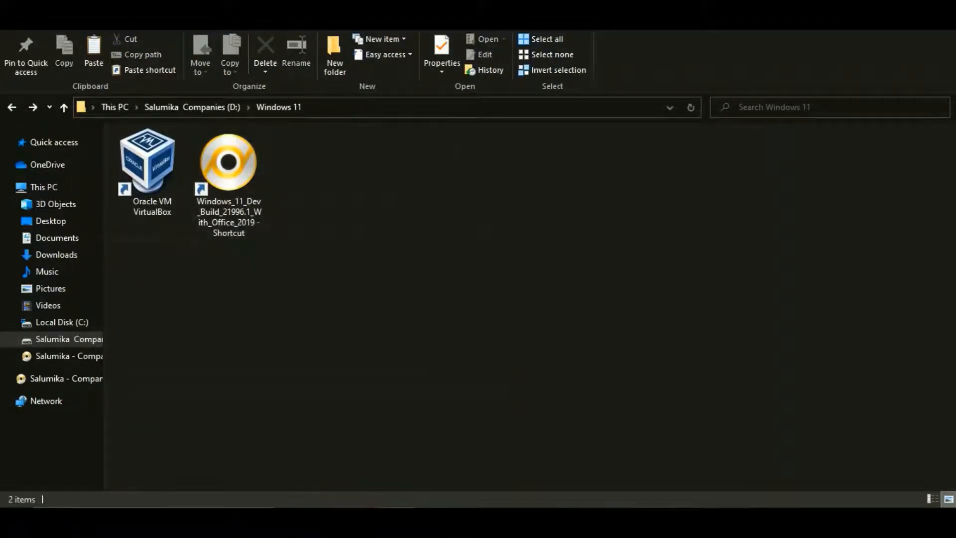
mouse_move(567, 520)
click(567, 463)
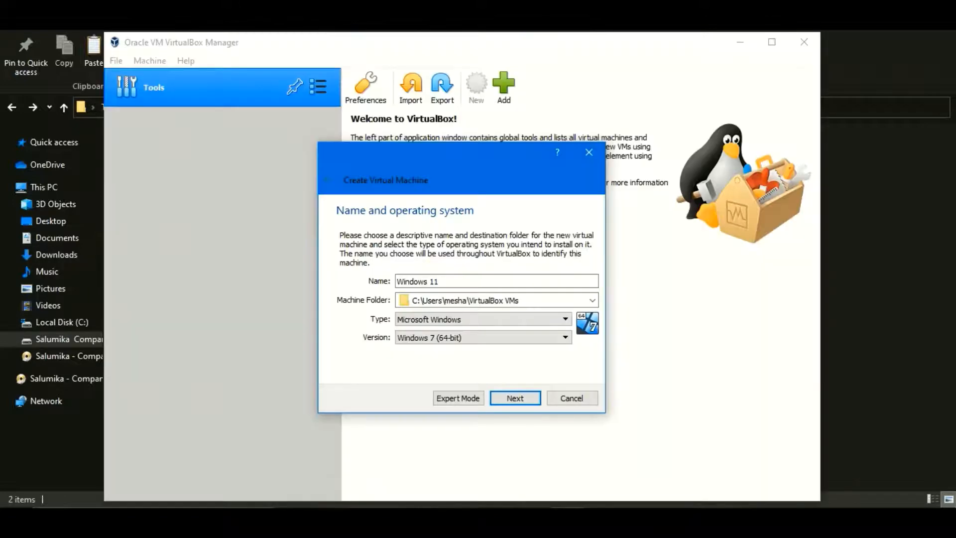
Set the machine's version to Windows 10 (64-bit) and accept the memory size of 2048 MB
click(487, 337)
scroll(478, 404, down, 1)
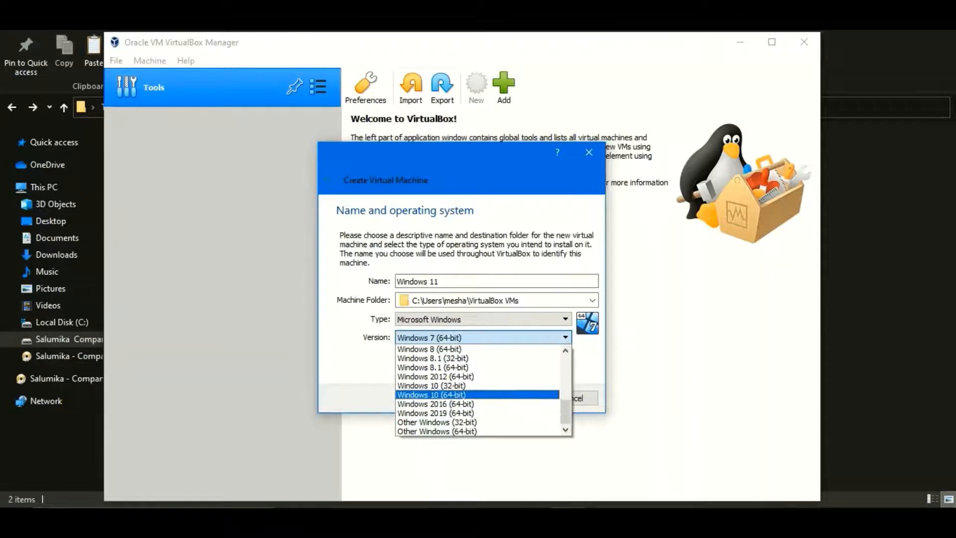
click(455, 395)
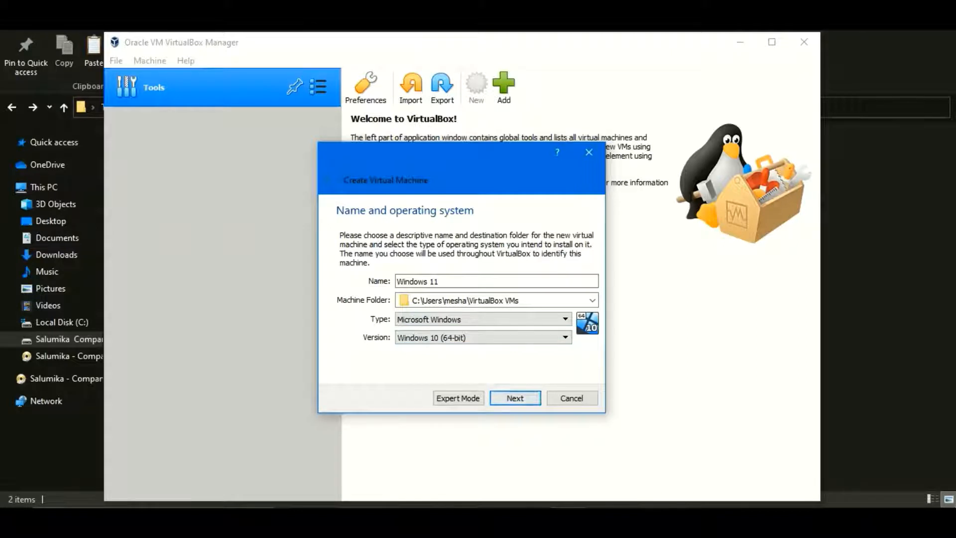
click(515, 398)
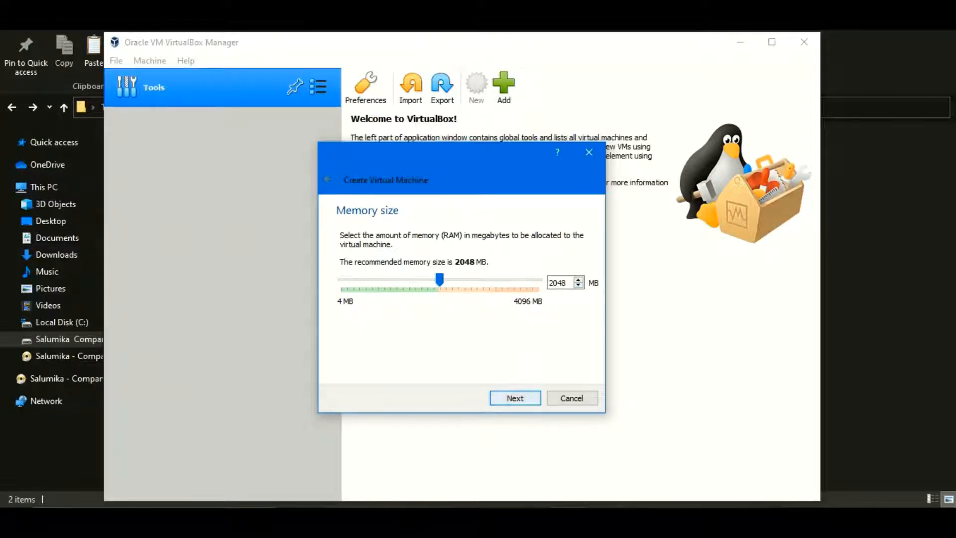
key(Return)
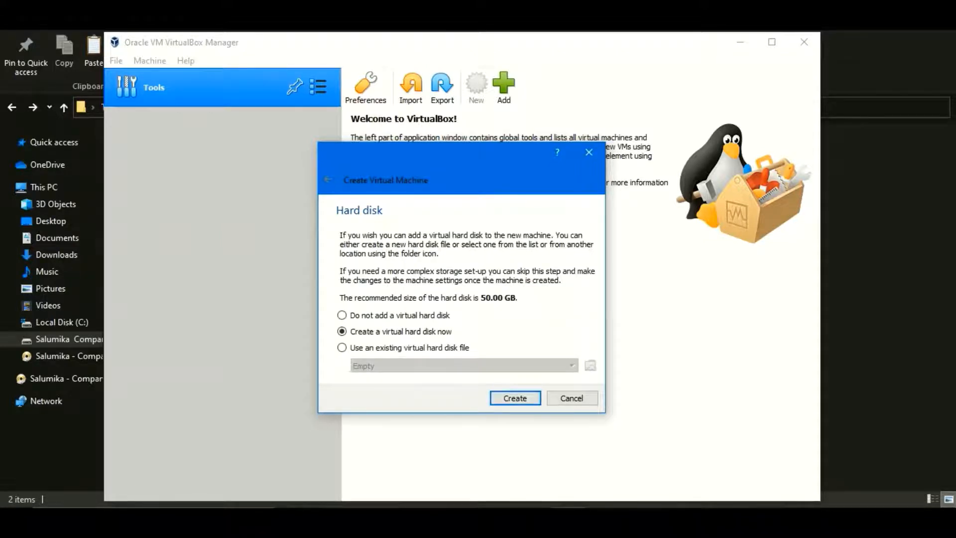
Choose to create a virtual hard disk now, with file type VHD (Virtual Hard Disk) and dynamically allocated storage
click(342, 315)
click(342, 331)
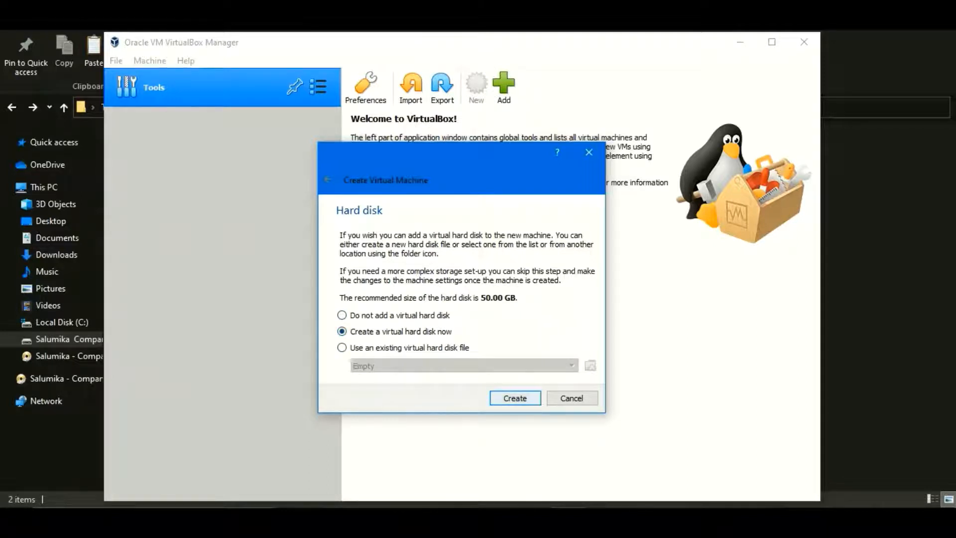
key(Return)
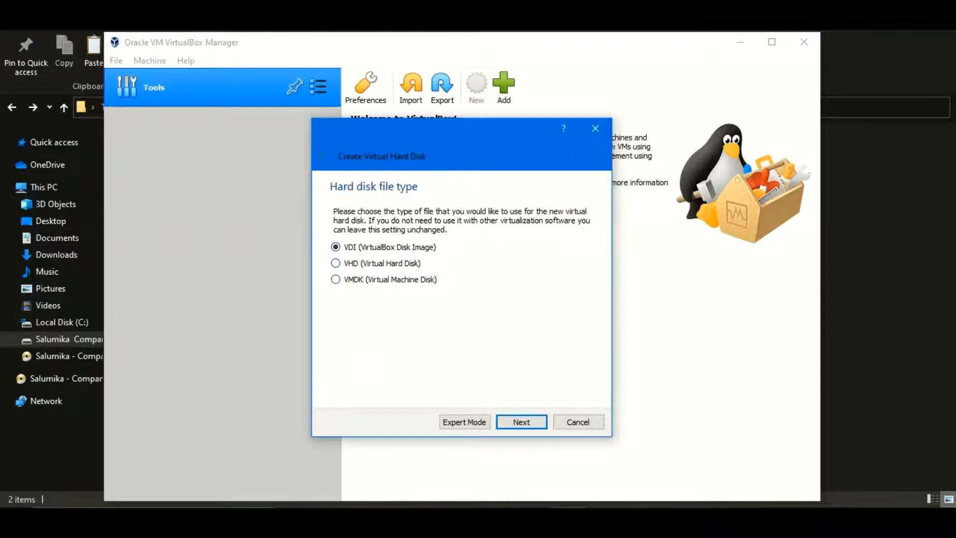
key(Down)
key(Return)
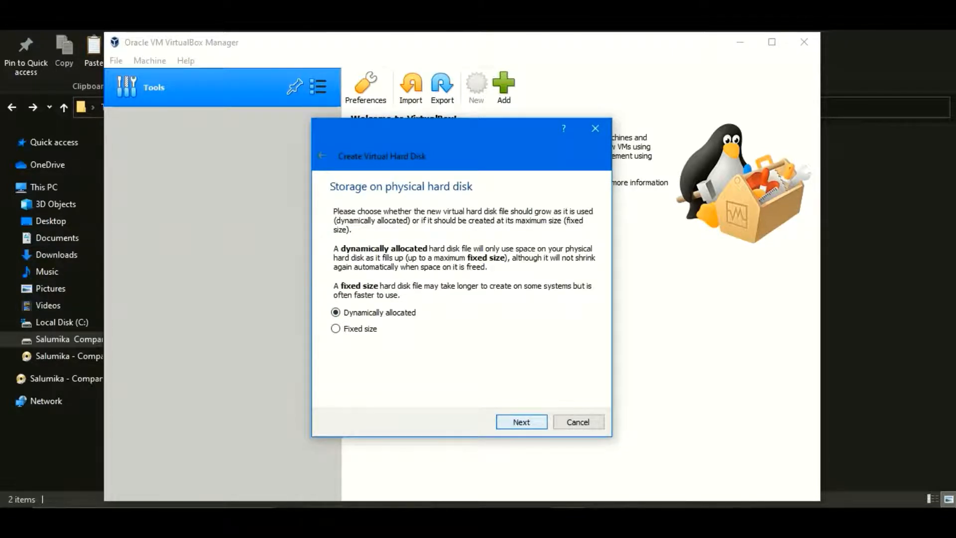
key(Return)
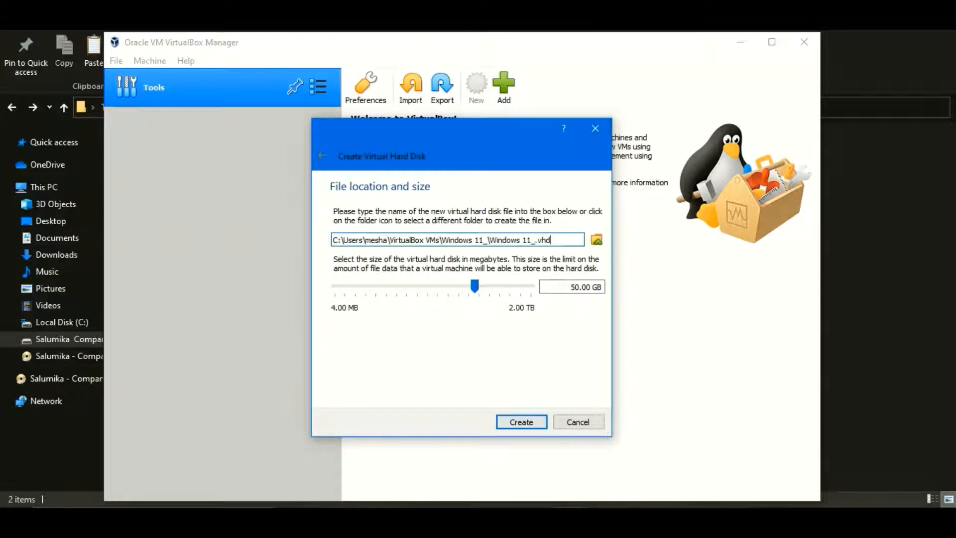
Set the virtual hard disk size to 30.00 GB and create the disk
drag(570, 287, 590, 287)
click(590, 287)
drag(475, 287, 468, 286)
click(574, 287)
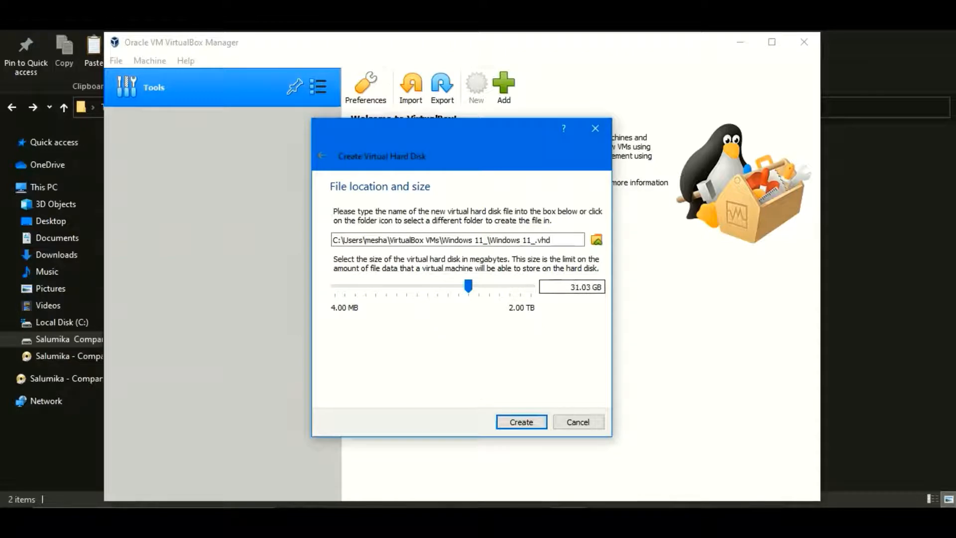
click(579, 287)
key(BackSpace)
text(0)
click(590, 287)
key(BackSpace)
text(0)
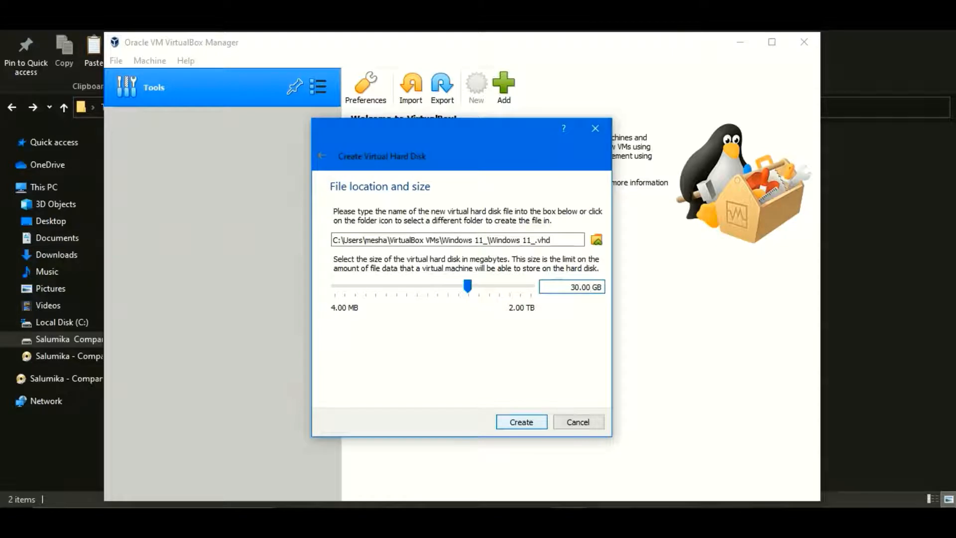
key(Return)
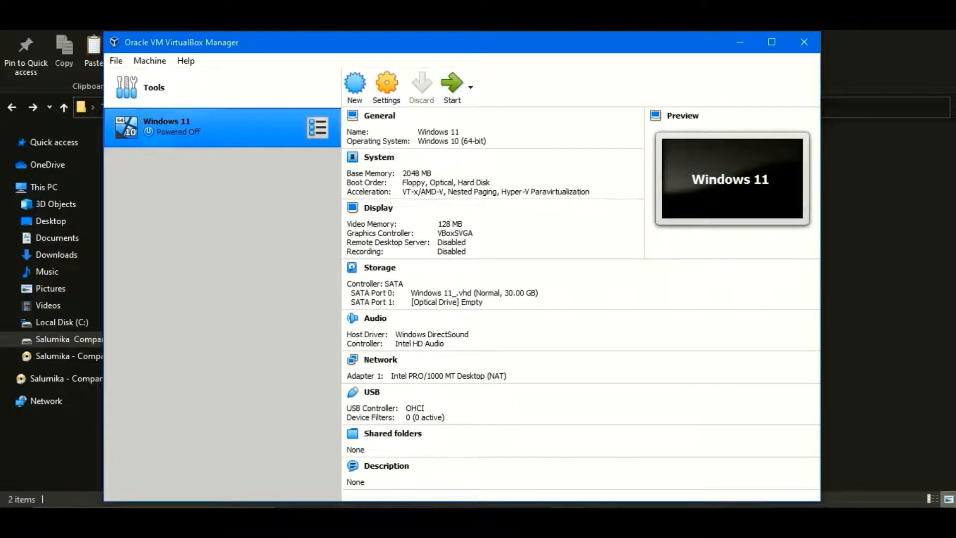
Open the Storage settings of the Windows 11 virtual machine
click(318, 127)
click(318, 127)
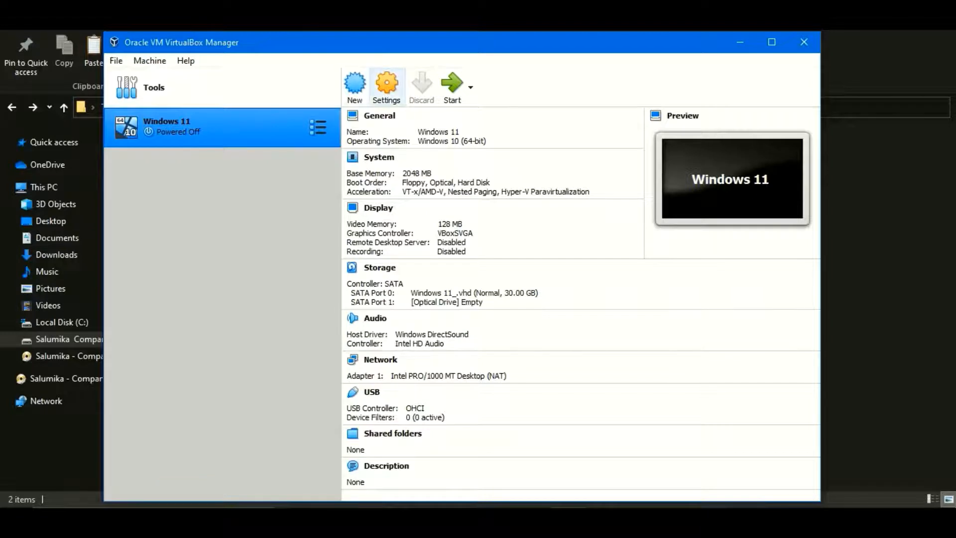
click(387, 88)
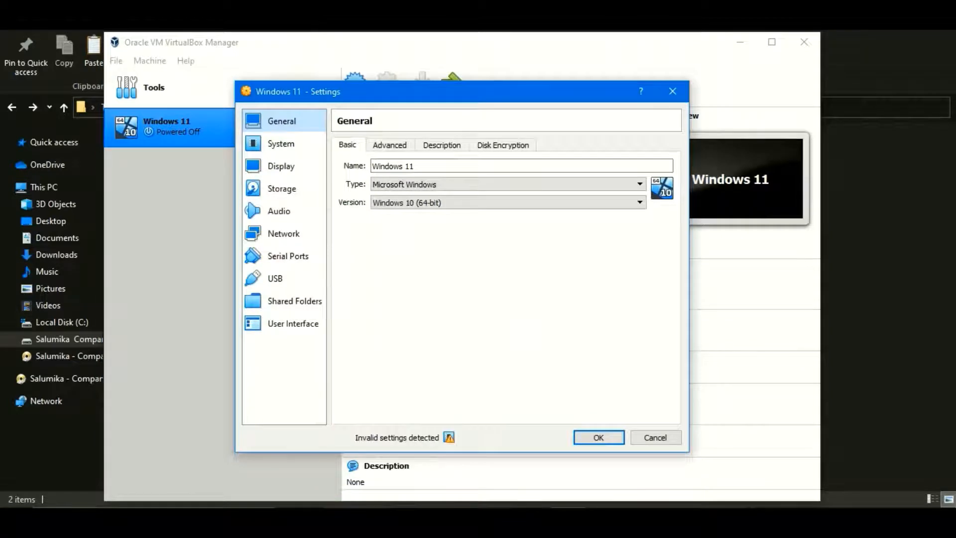
click(283, 189)
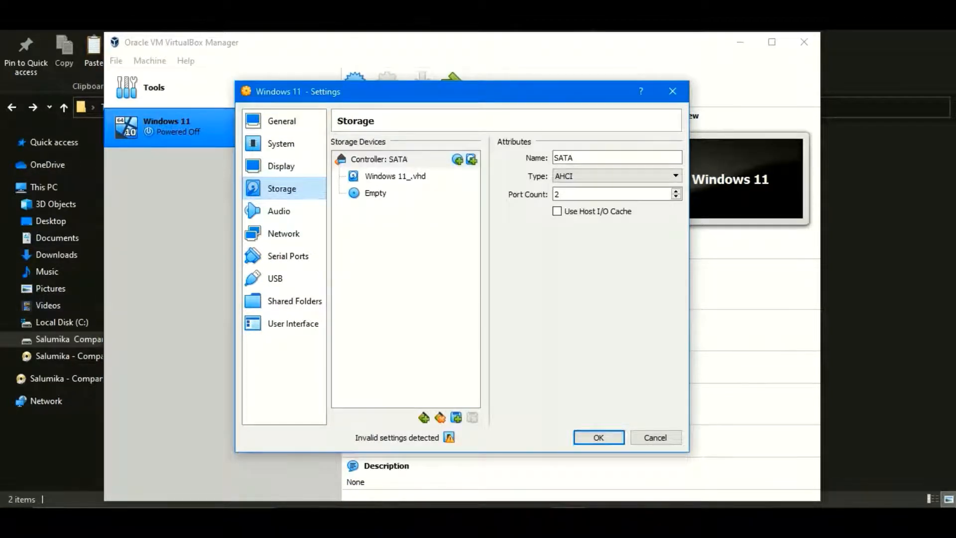
Attach Windows_11_Dev_Build_21996.1_With_Office_2019.iso from the OS folder on drive D: to the empty optical drive and save the settings
click(376, 193)
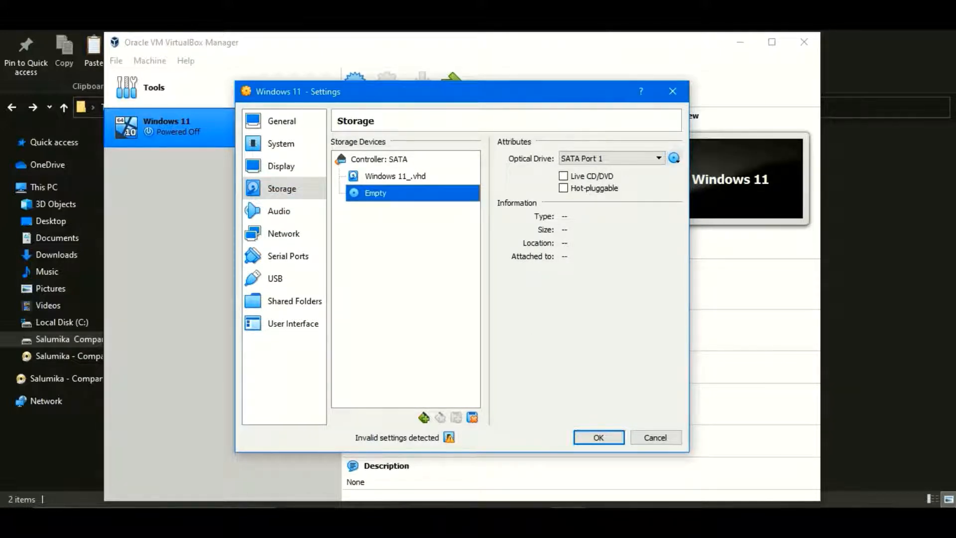
click(674, 158)
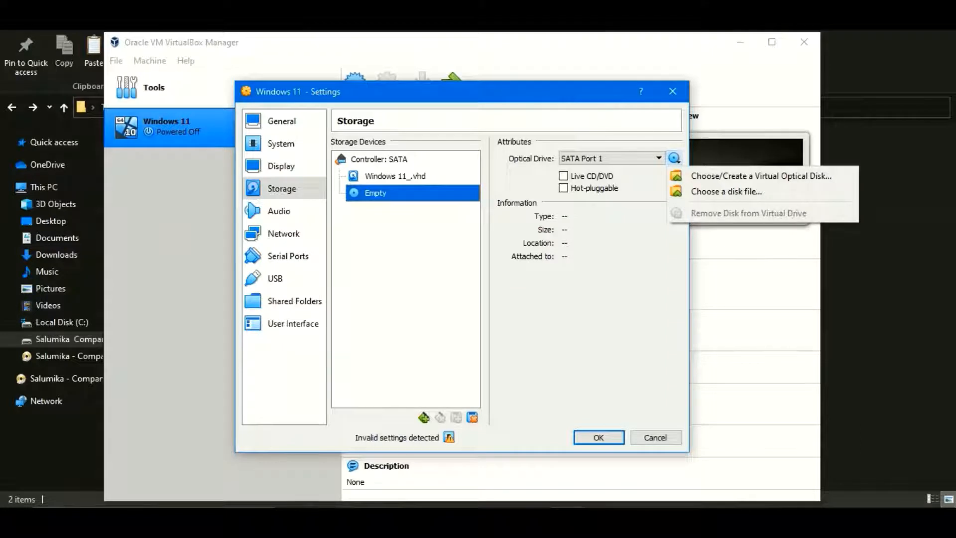
click(726, 191)
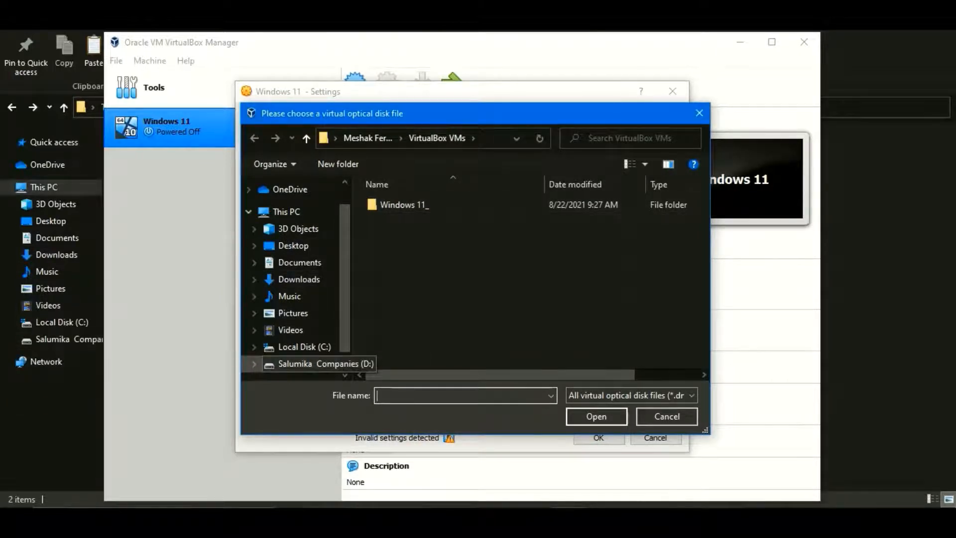
click(299, 364)
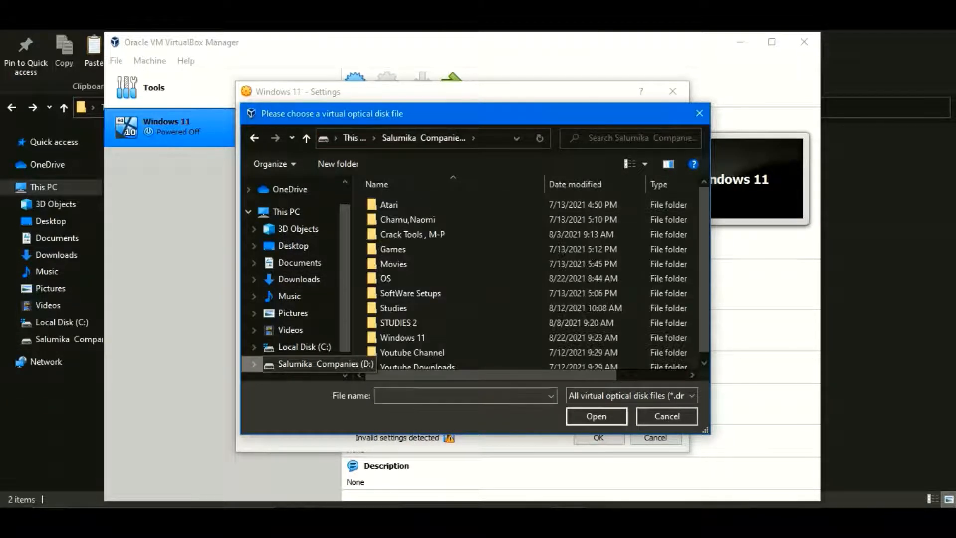
scroll(531, 307, down, 1)
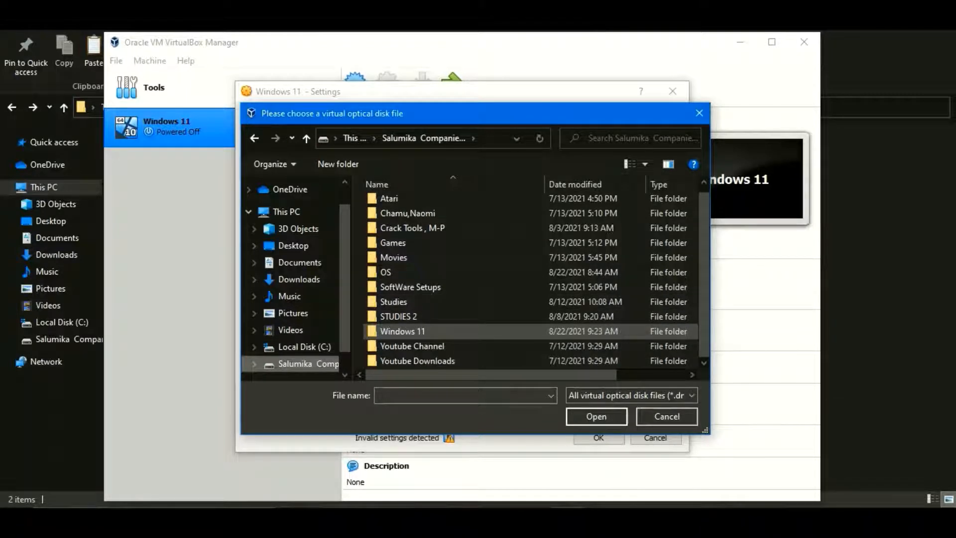
double_click(385, 272)
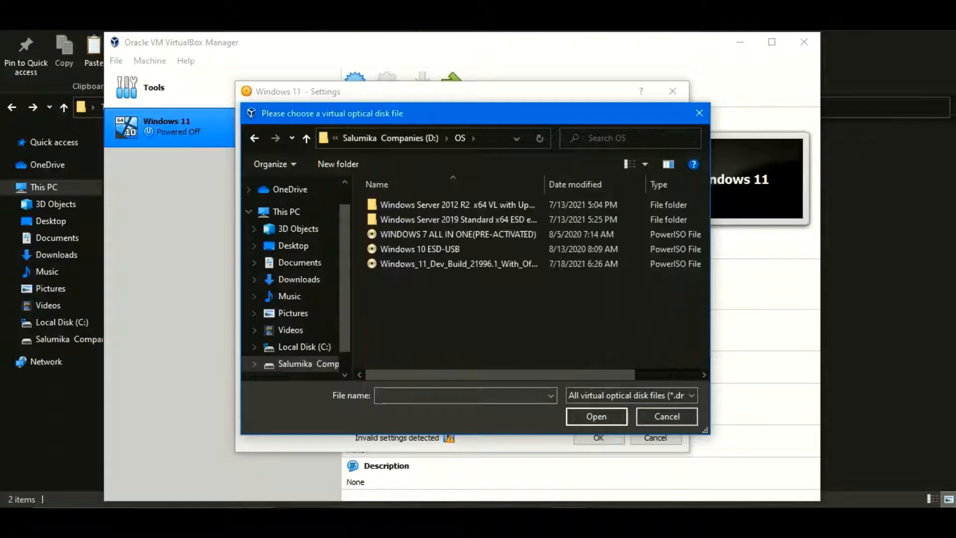
click(458, 264)
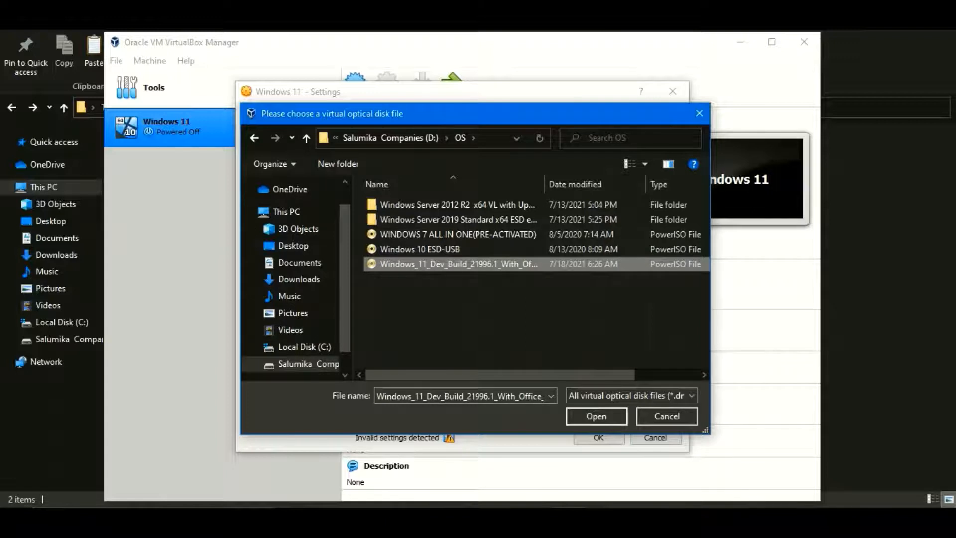
click(596, 416)
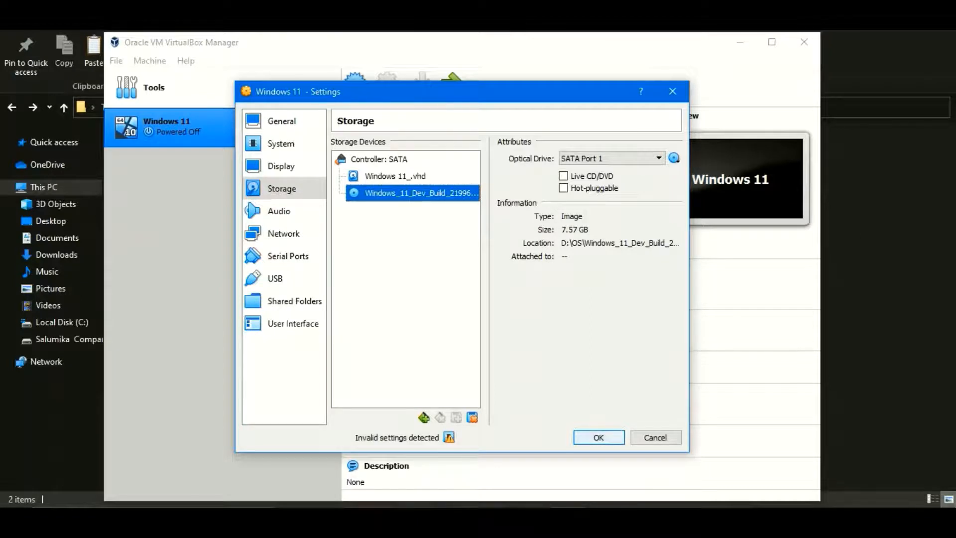
click(598, 437)
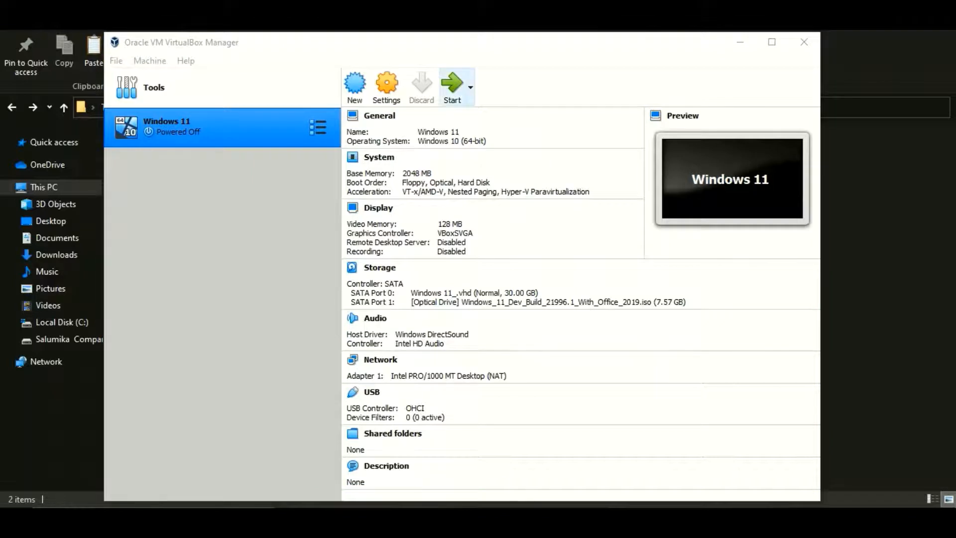
Start the Windows 11 virtual machine, dismiss the keyboard capture notice, and maximize its window with the manager minimized
click(452, 85)
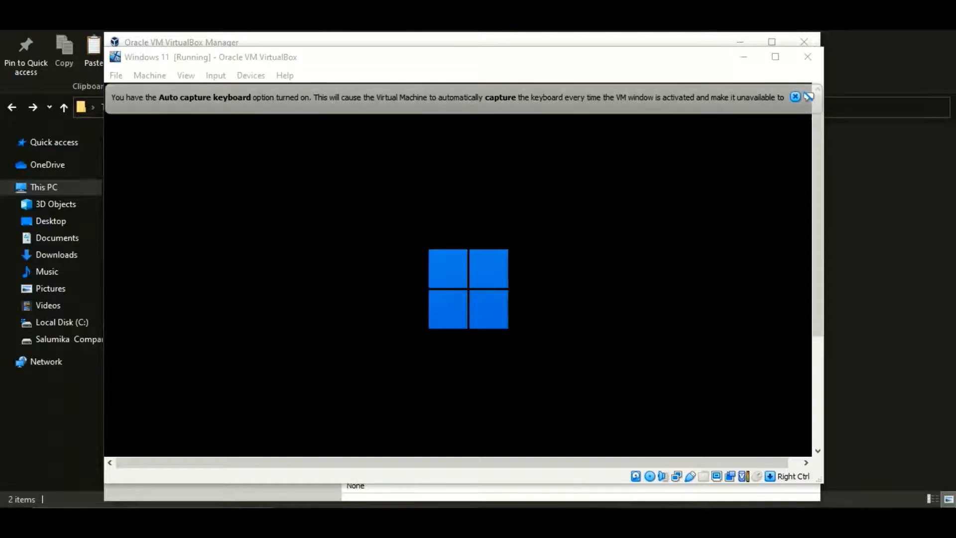
click(795, 97)
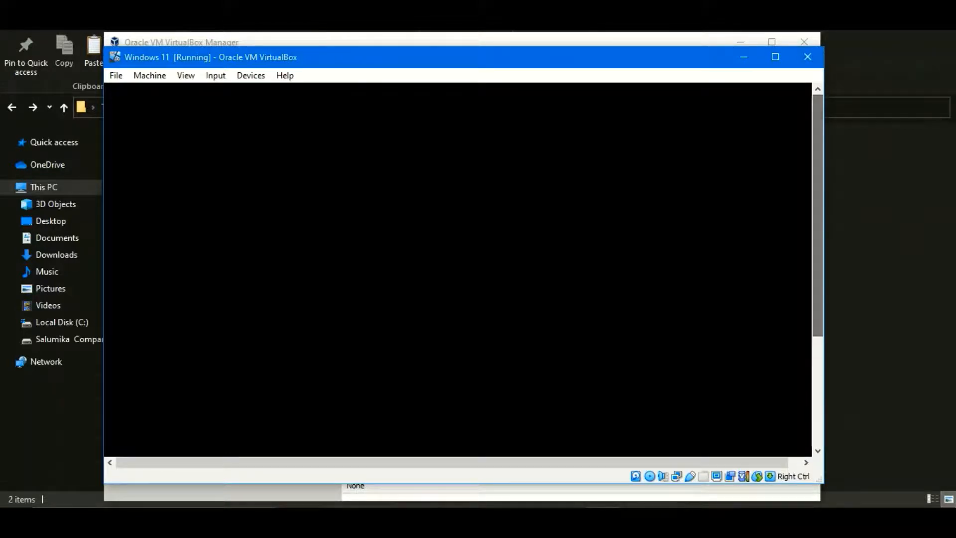
click(740, 41)
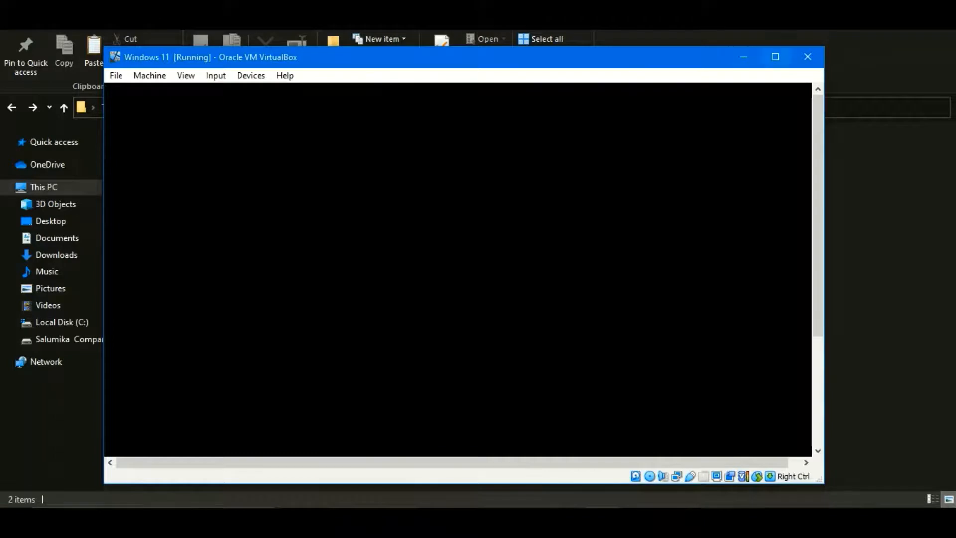
click(775, 56)
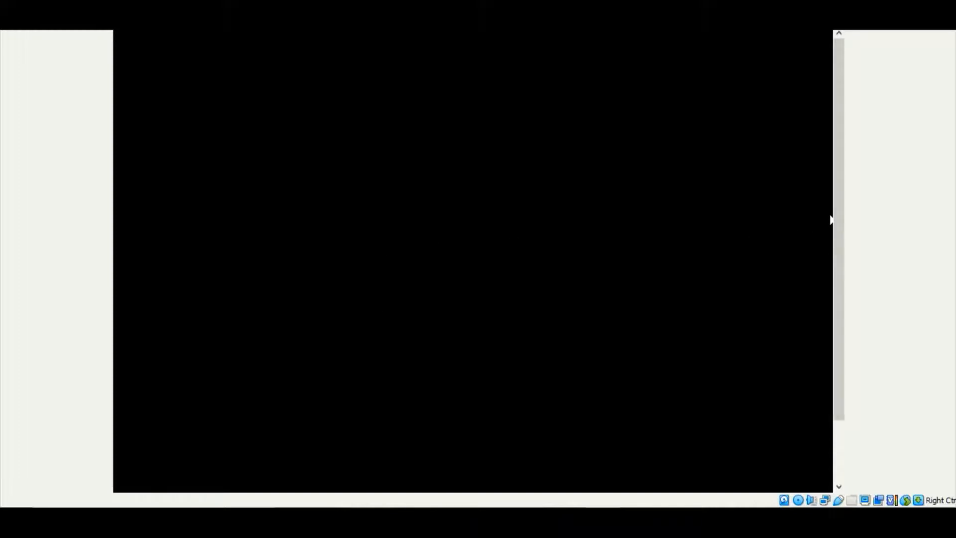
drag(838, 268, 838, 299)
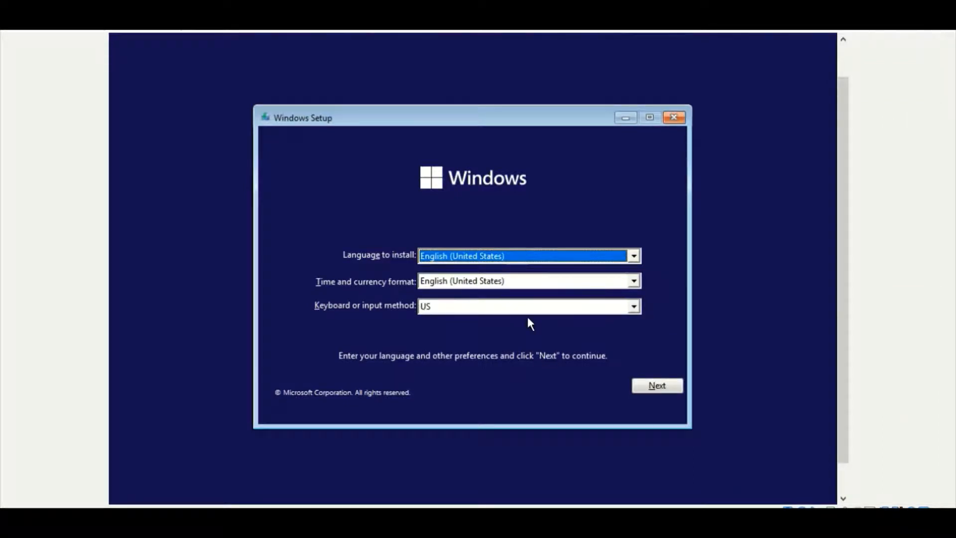
Accept English (United States) for language and time format with the US keyboard, and start the Windows installation
click(660, 387)
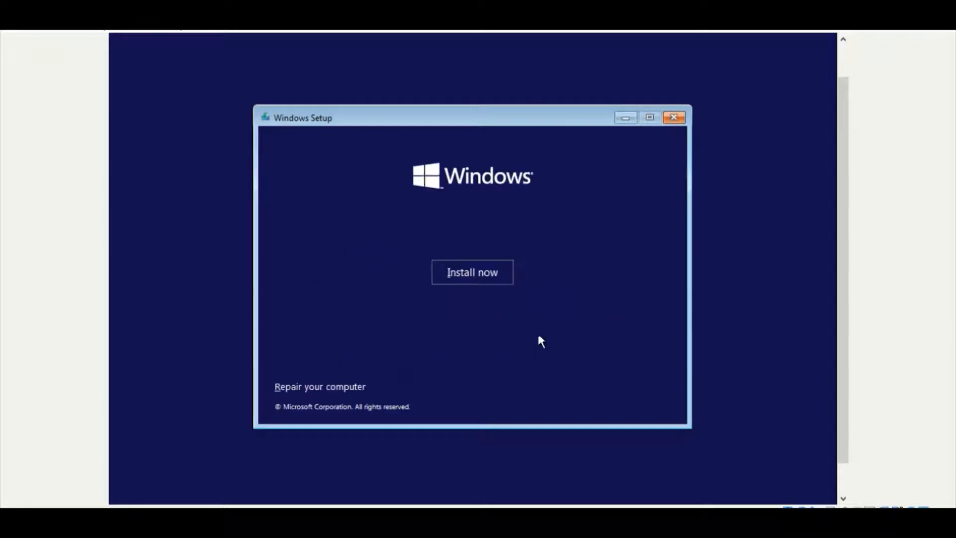
click(484, 273)
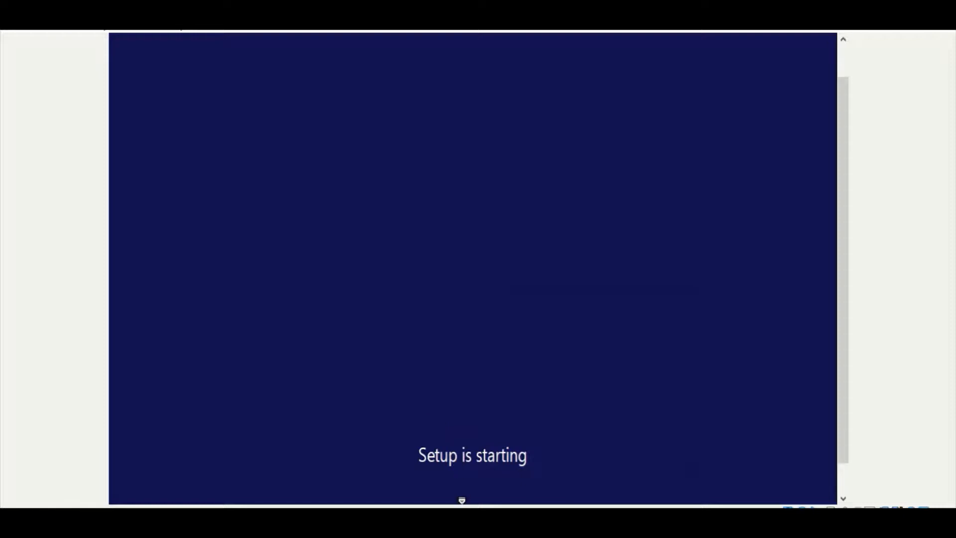
drag(462, 499, 453, 494)
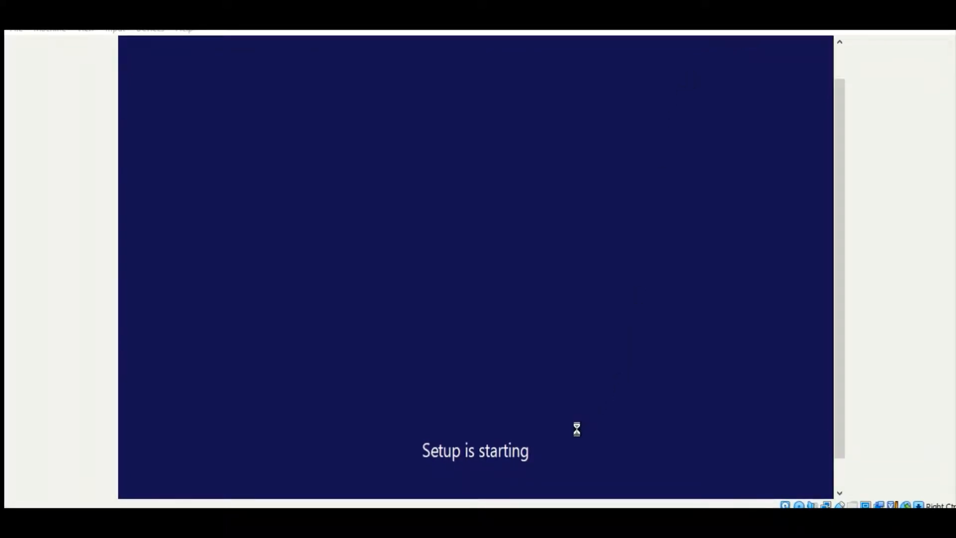
mouse_move(840, 265)
mouse_down()
mouse_move(839, 233)
mouse_move(839, 260)
mouse_up()
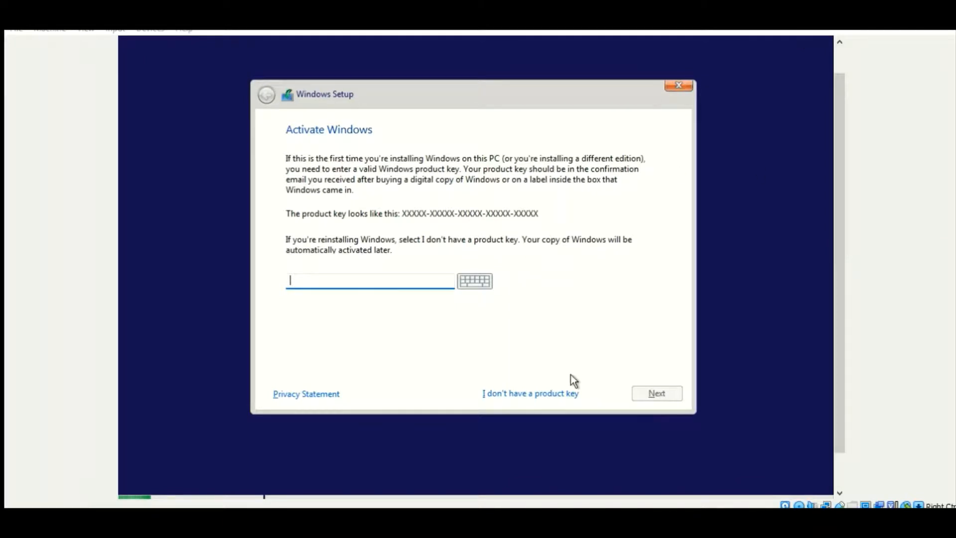
Skip the product key entry and choose Windows 11 Pro as the operating system to install
click(520, 393)
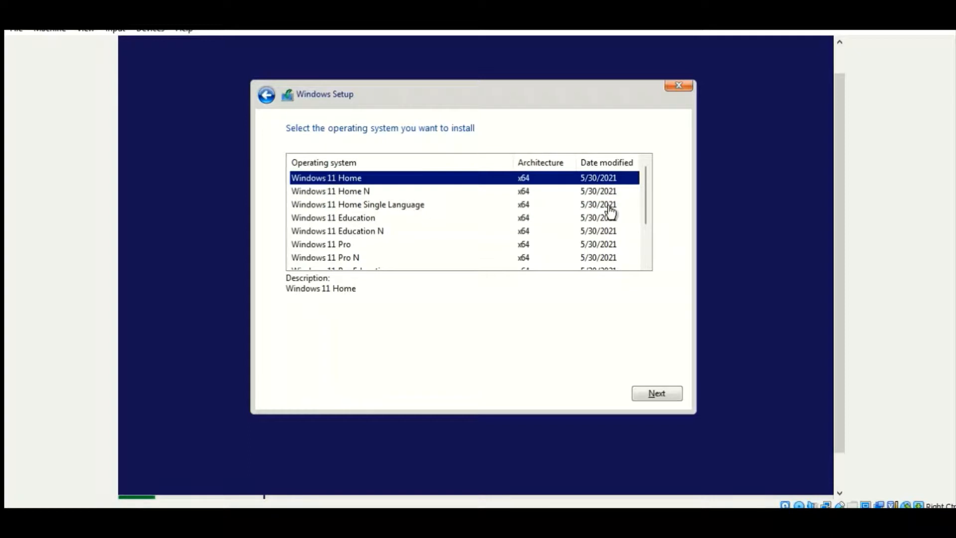
drag(645, 198, 635, 235)
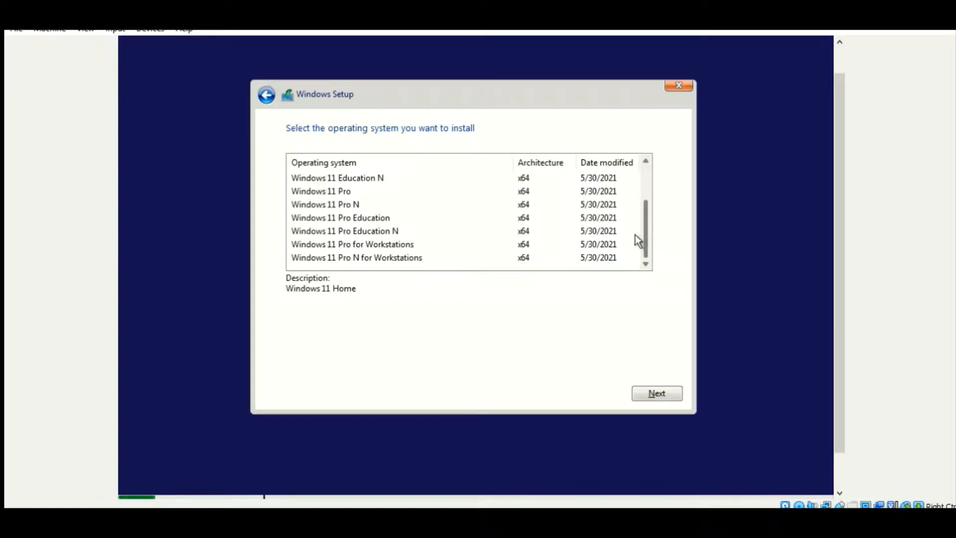
click(378, 244)
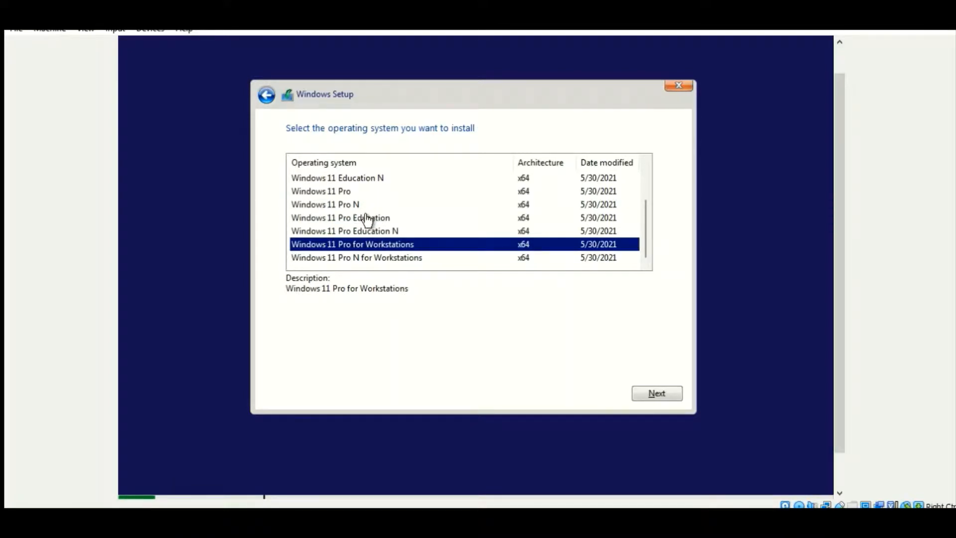
click(309, 192)
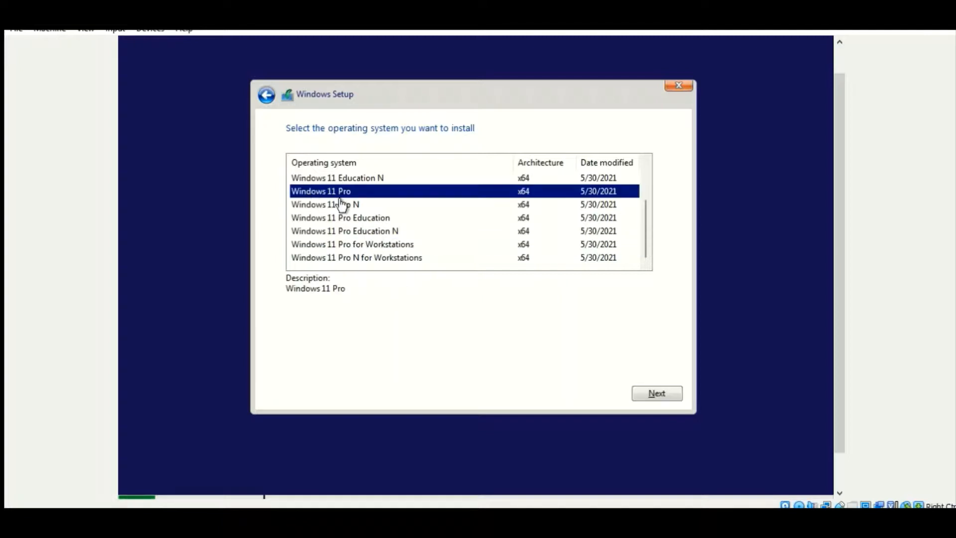
click(667, 396)
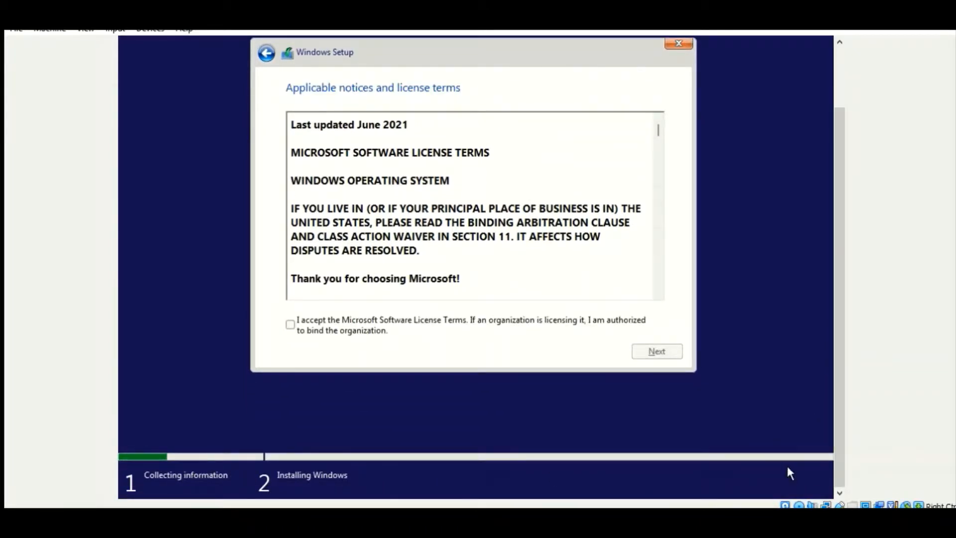
Accept the Microsoft Software License Terms, look through them to the end, and continue the setup
scroll(838, 383, up, 1)
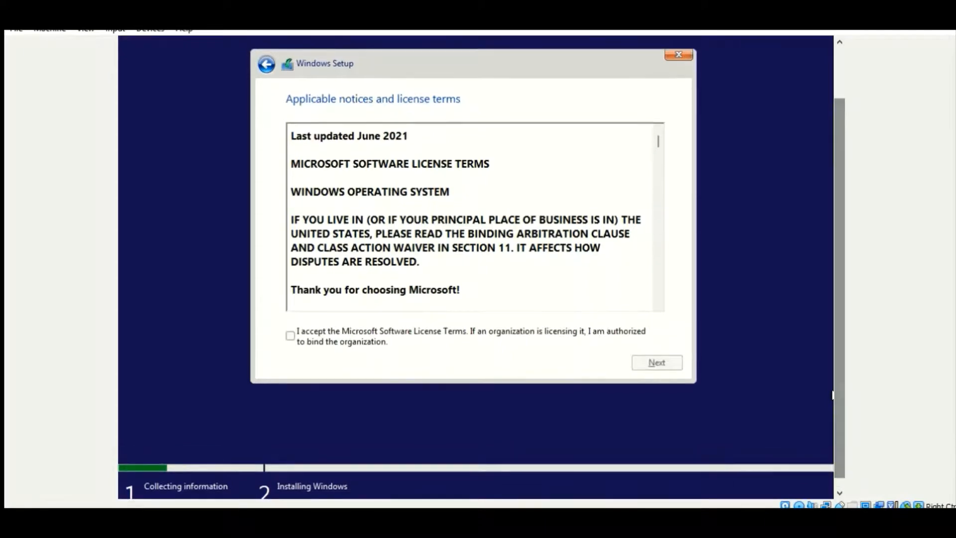
click(294, 338)
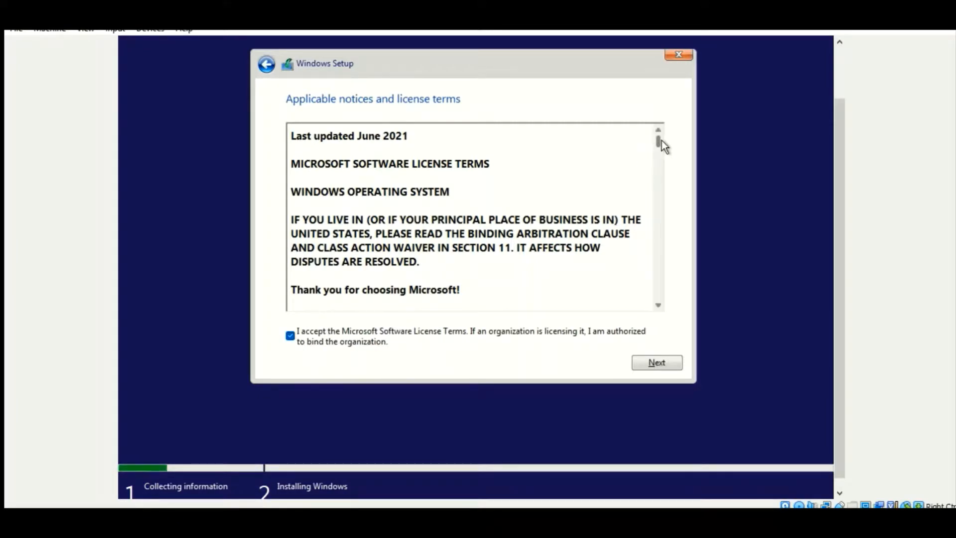
drag(658, 140, 666, 294)
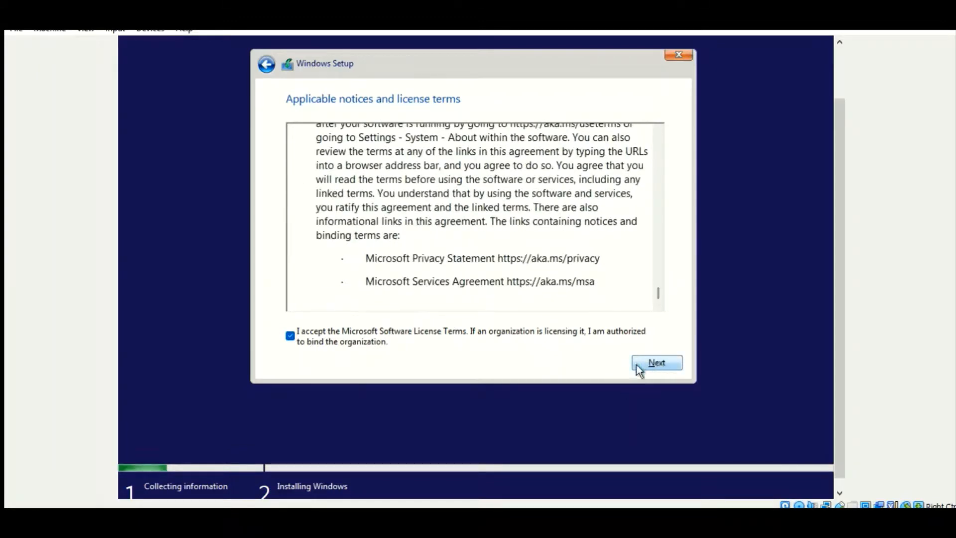
click(650, 366)
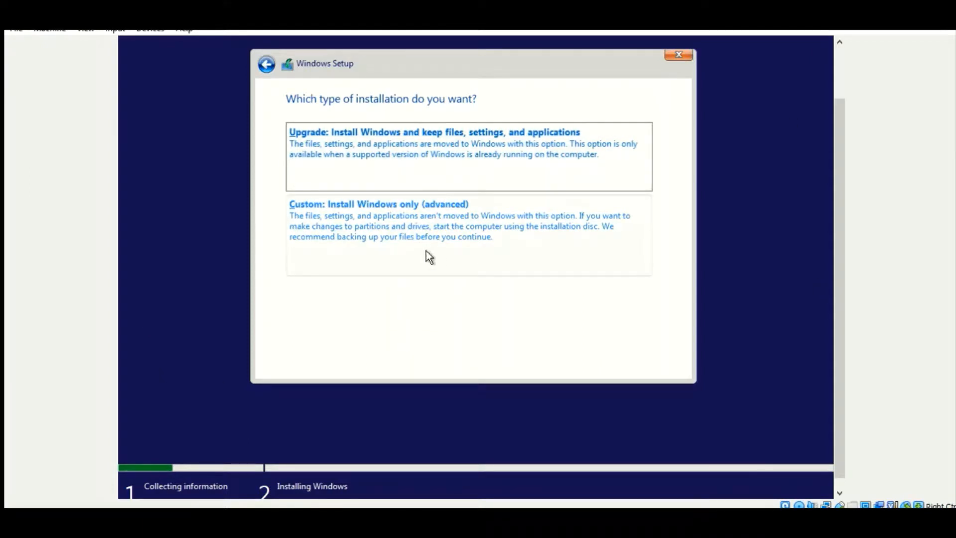
Choose the Custom: Install Windows only (advanced) installation and install onto Drive 0 Unallocated Space
click(393, 244)
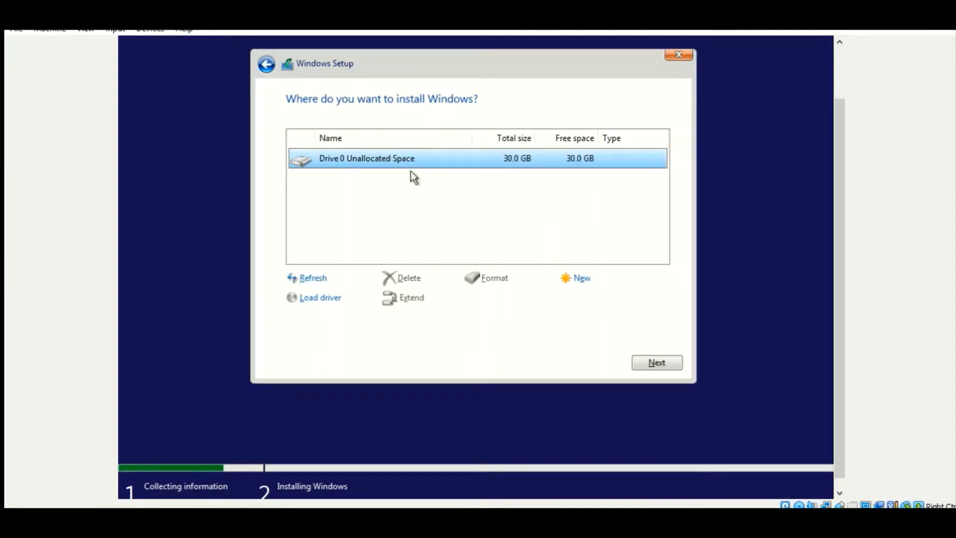
click(657, 366)
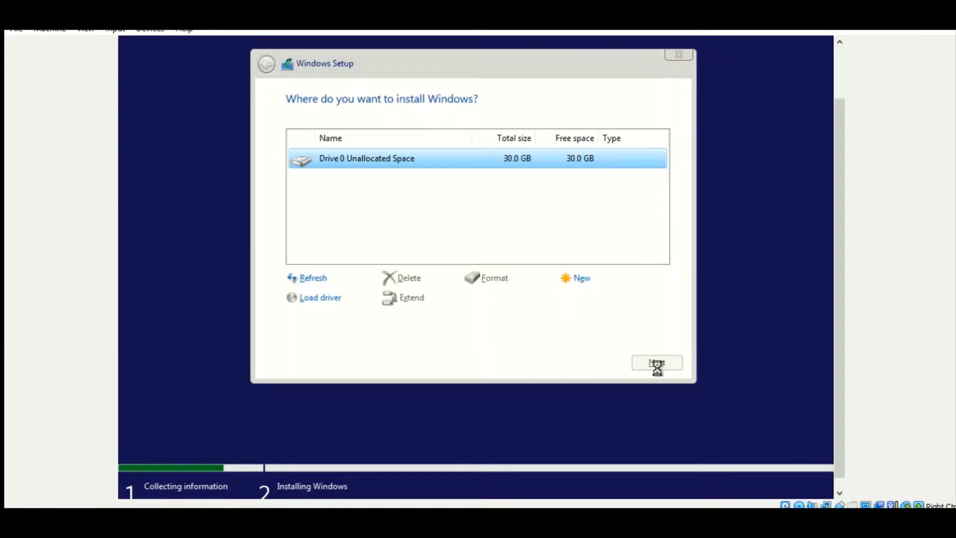